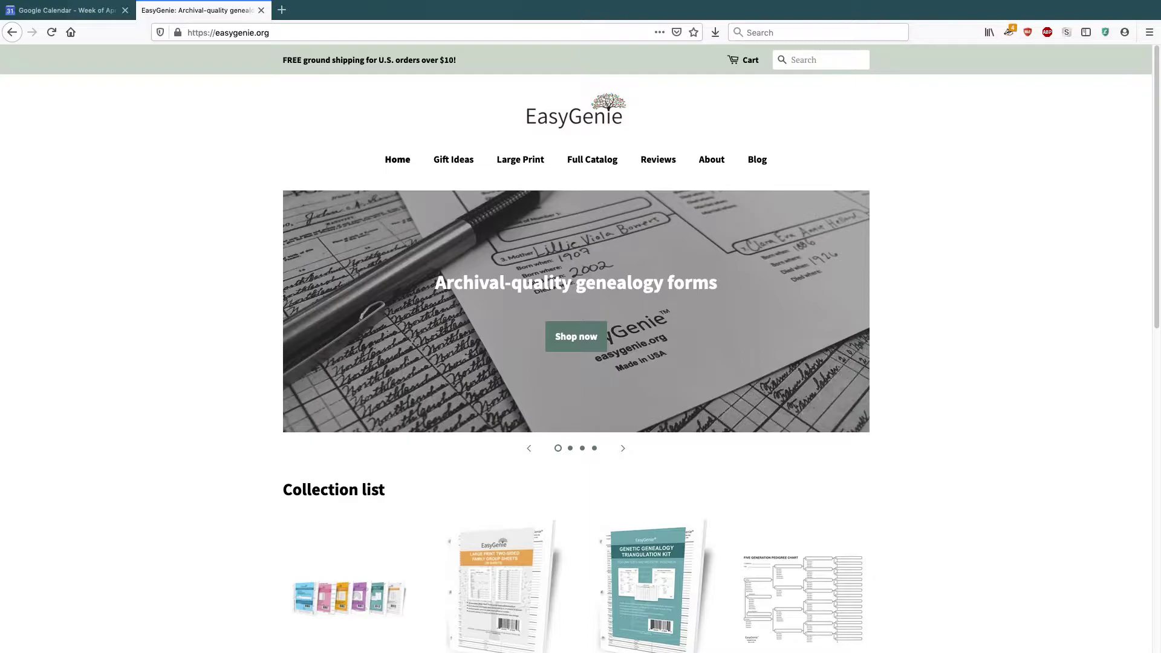
# Zoom the storefront to 110% and open Unique genealogy gifts from the Collection list.
pyautogui.scroll(-3, 273, 343)
pyautogui.scroll(3, 274, 343)
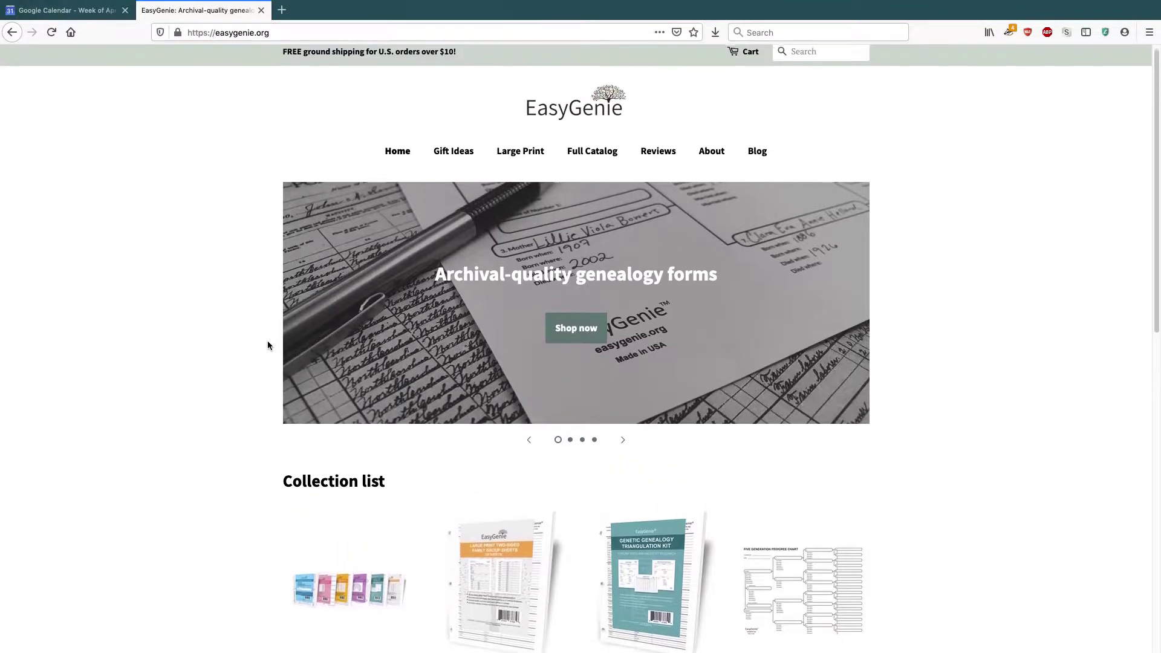
pyautogui.hotkey('ctrl', '+')
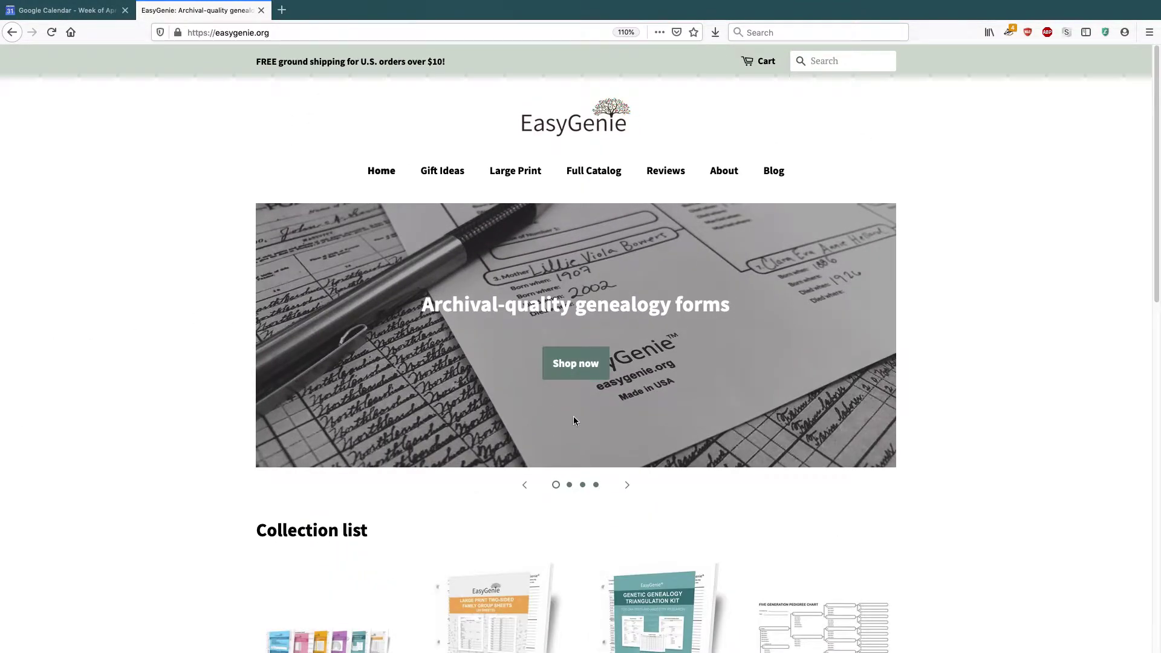
pyautogui.scroll(-1, 556, 332)
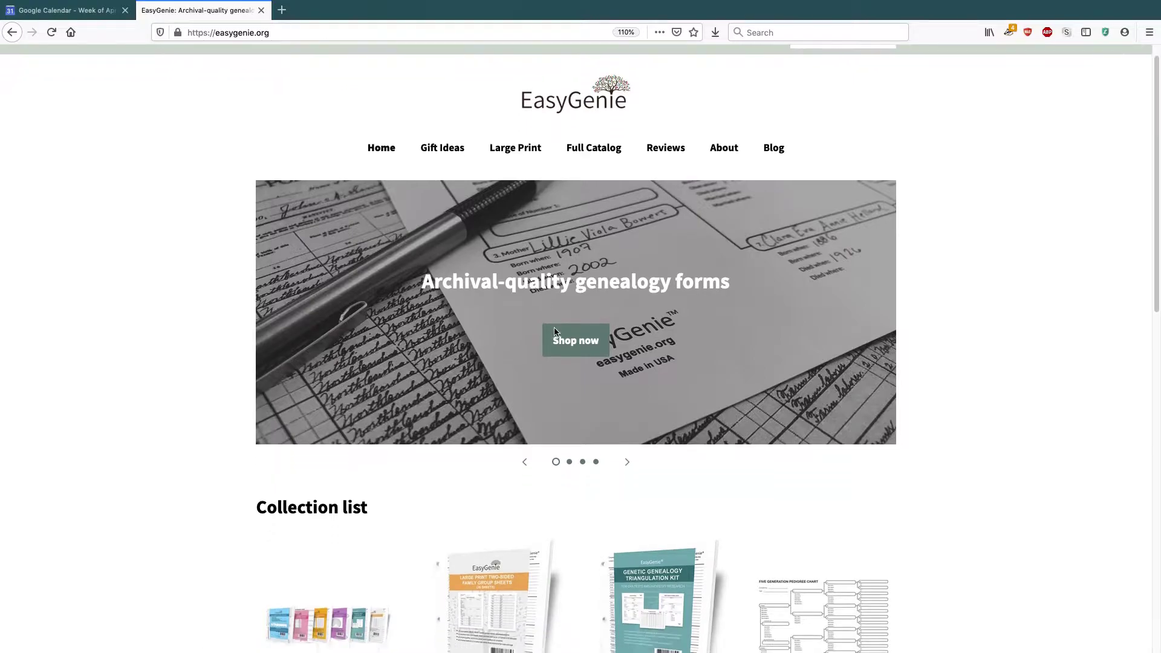
pyautogui.scroll(-4, 556, 330)
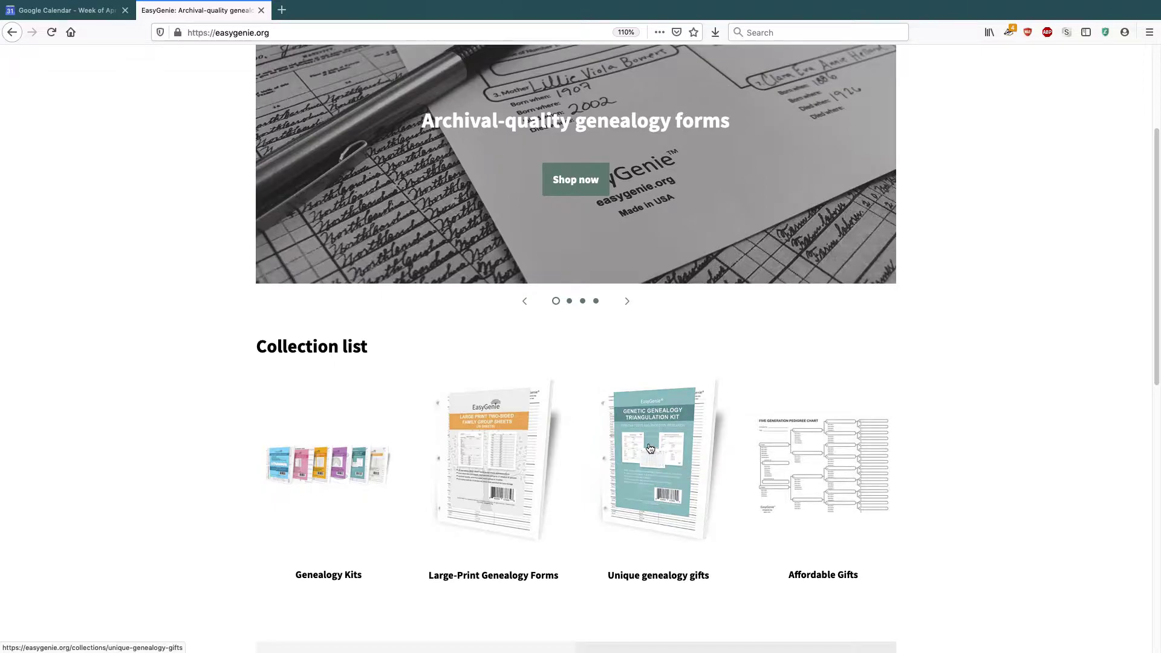
pyautogui.click(666, 477)
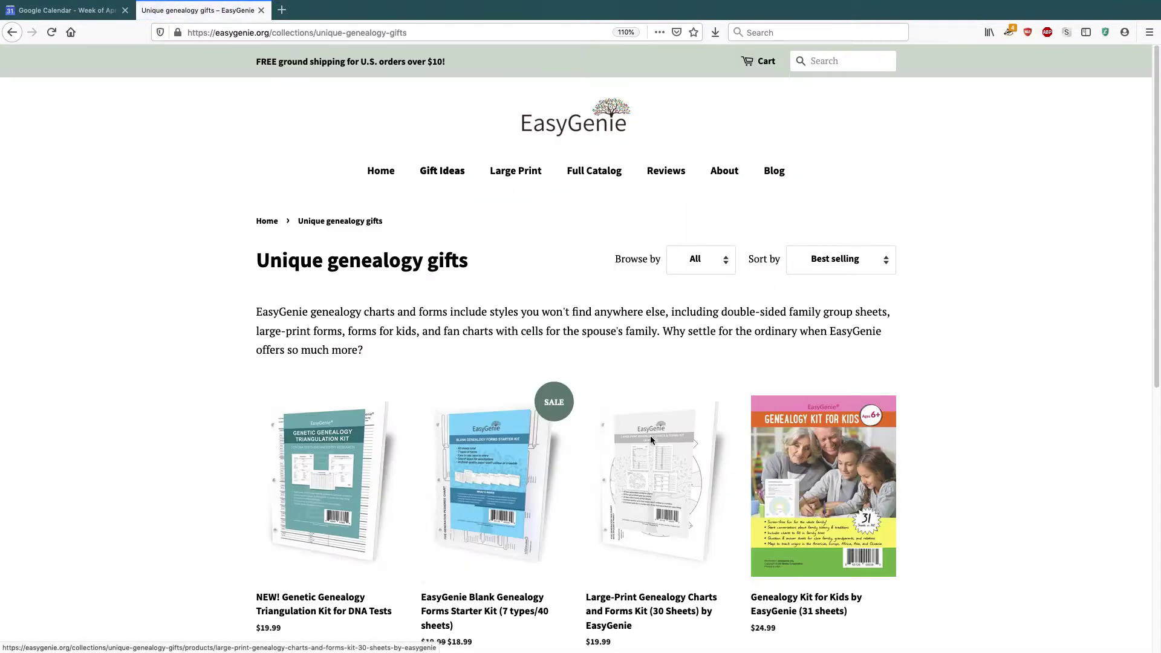
# Look over the collection's description and four products, then switch to the Shopify admin.
pyautogui.scroll(-5, 641, 417)
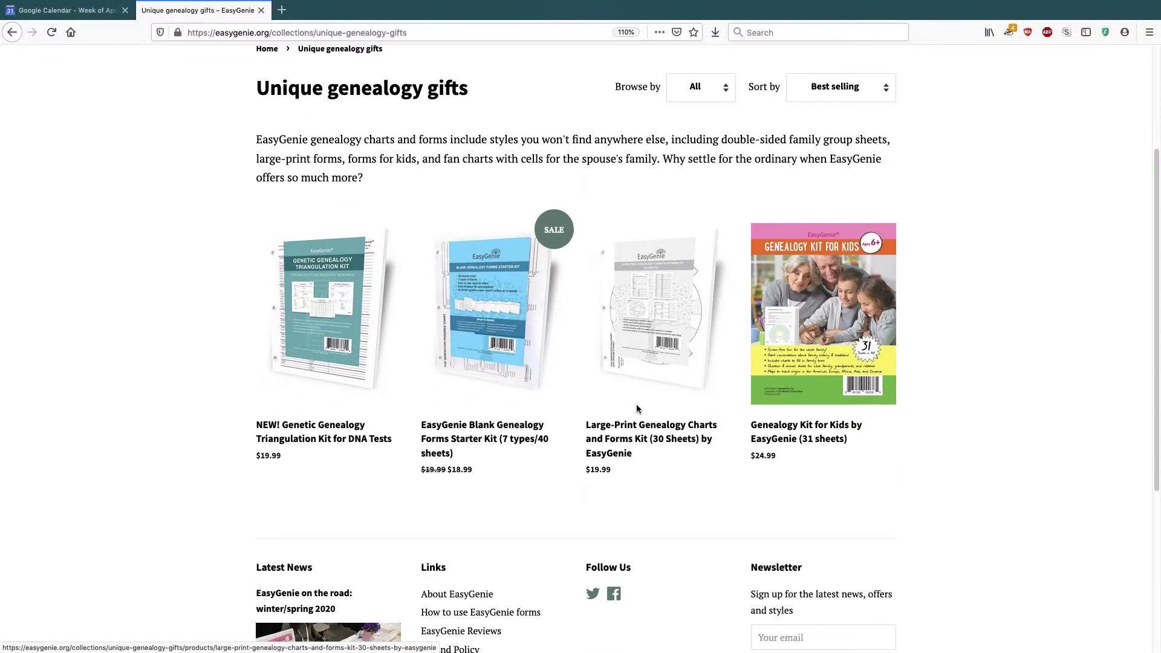
pyautogui.scroll(3, 636, 410)
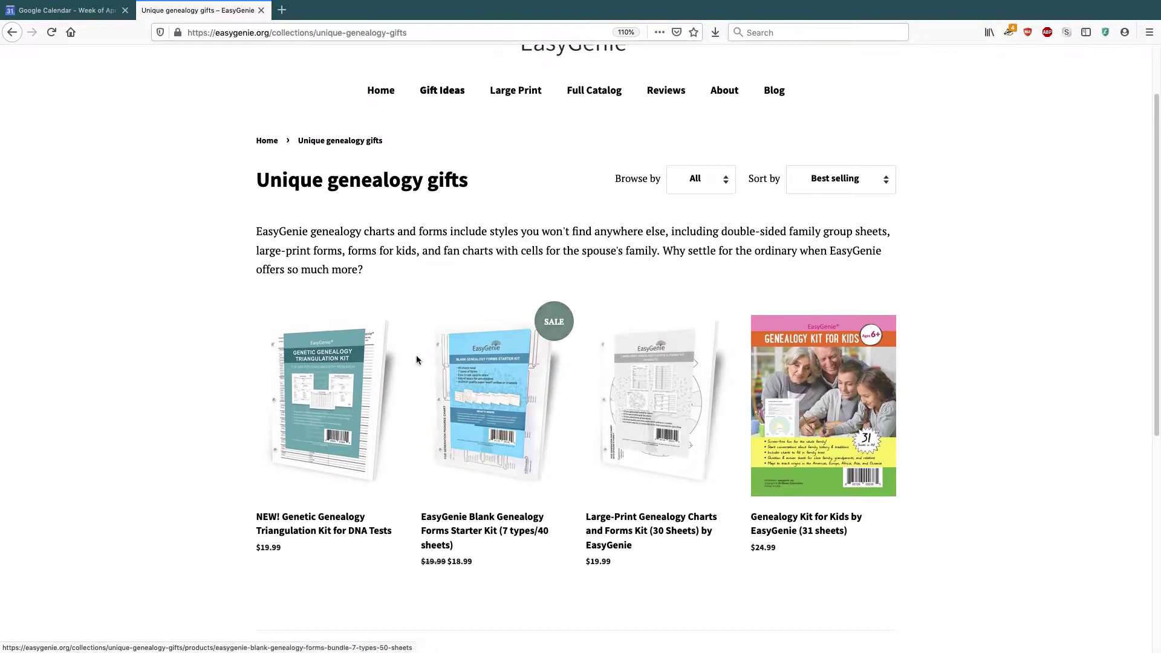
pyautogui.scroll(2, 550, 332)
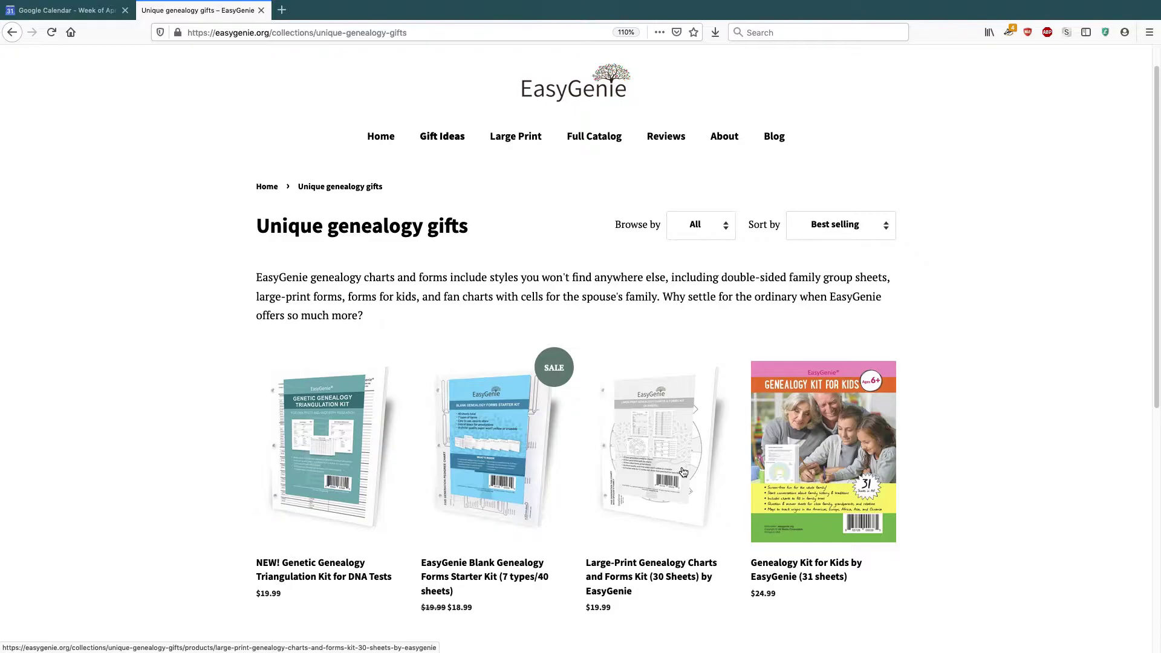
pyautogui.press('super+Tab')
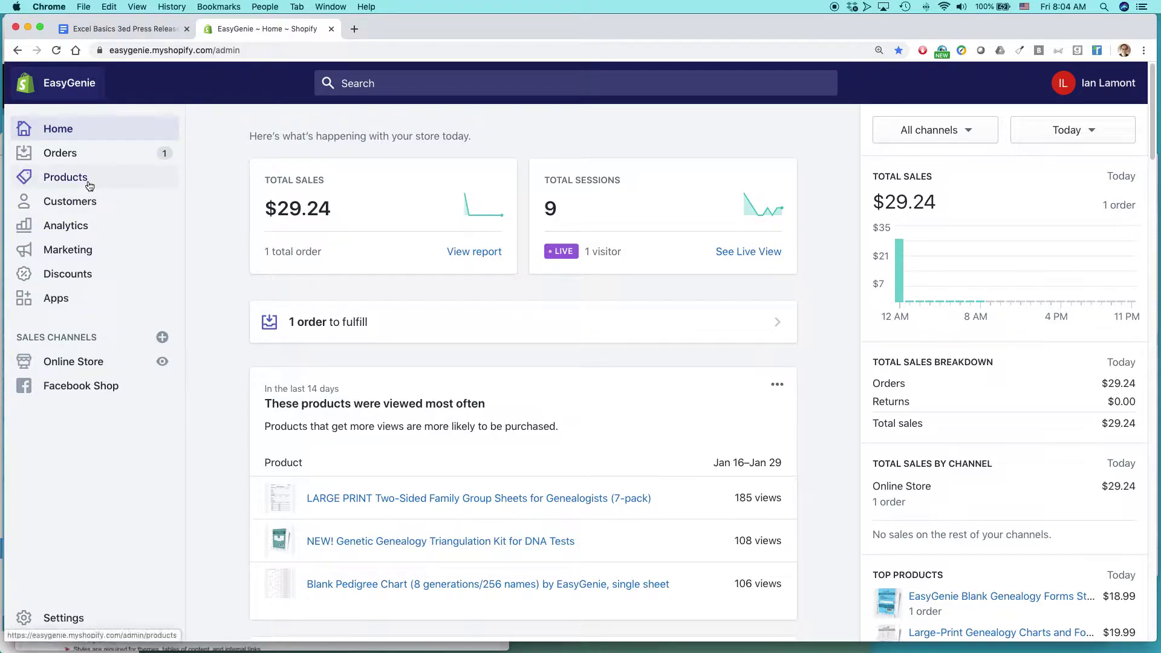
# Go to Products > Collections and open the Unique genealogy gifts collection for editing.
pyautogui.click(89, 184)
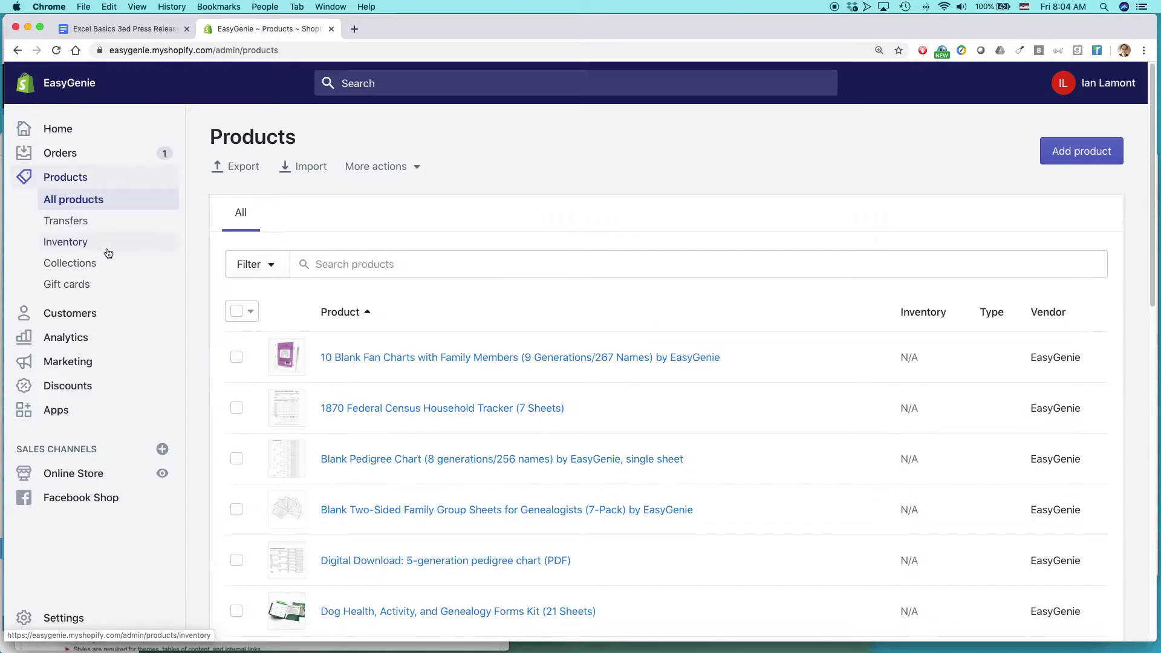
pyautogui.click(87, 265)
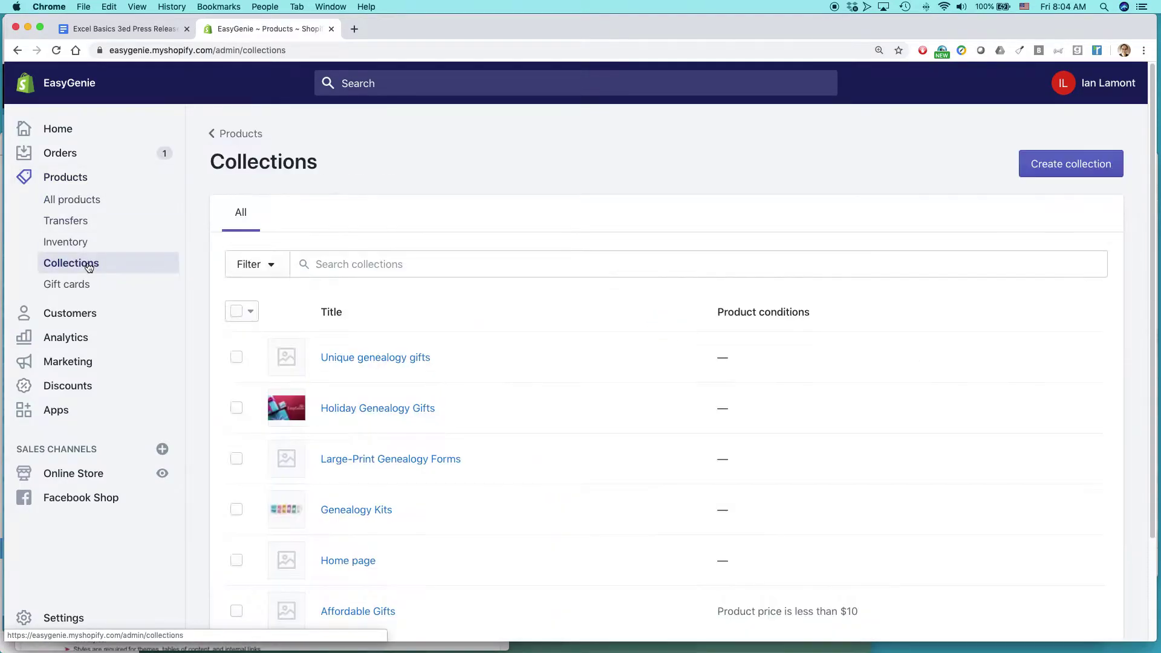
pyautogui.scroll(-3, 513, 260)
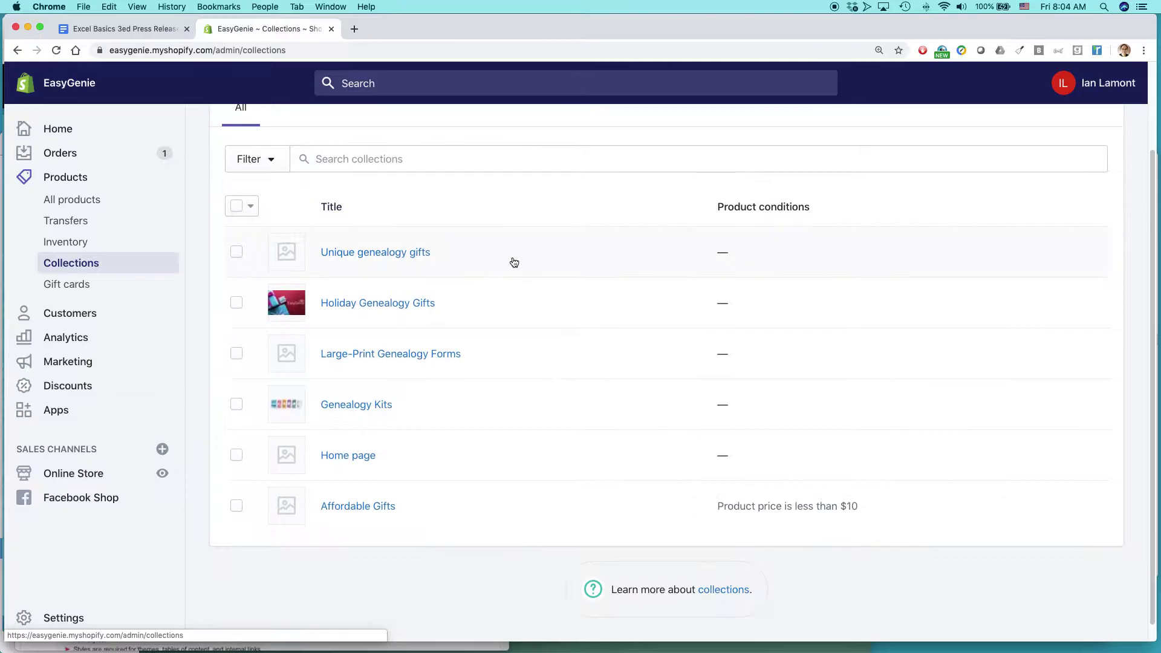
pyautogui.scroll(3, 513, 261)
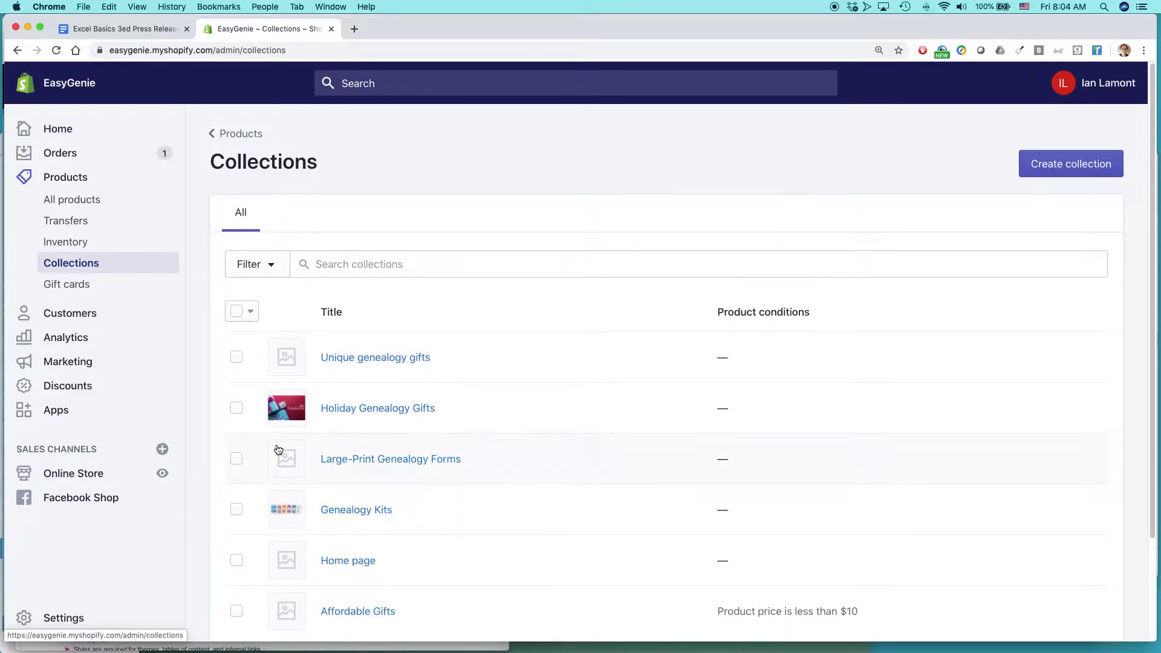
pyautogui.scroll(-2, 326, 423)
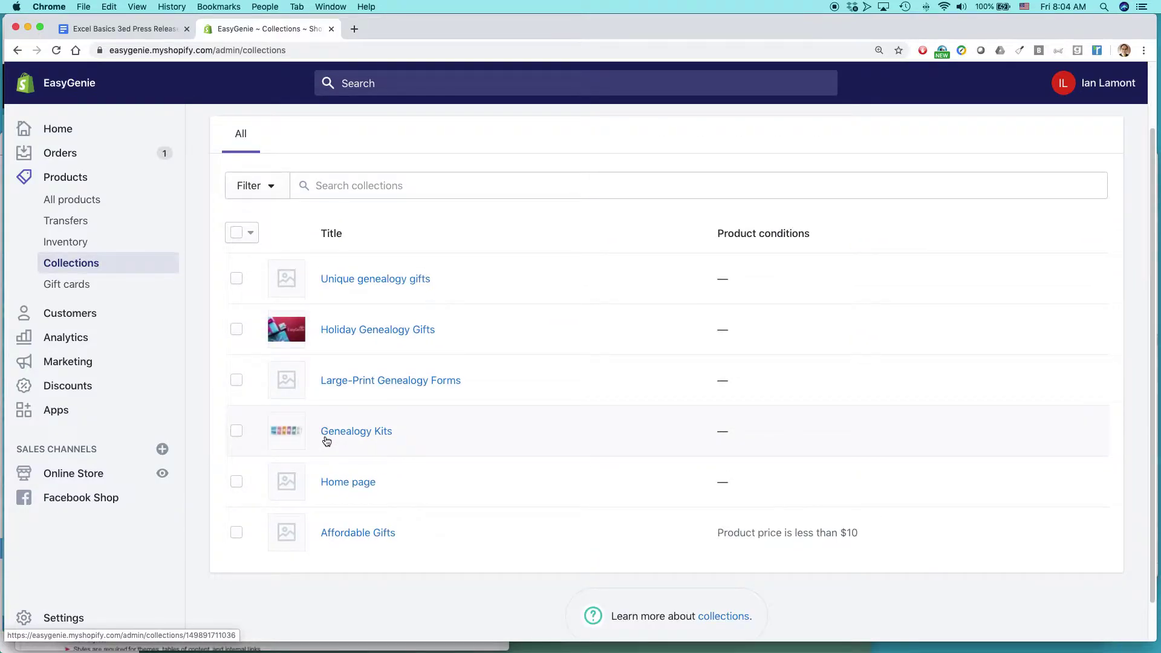
pyautogui.click(369, 282)
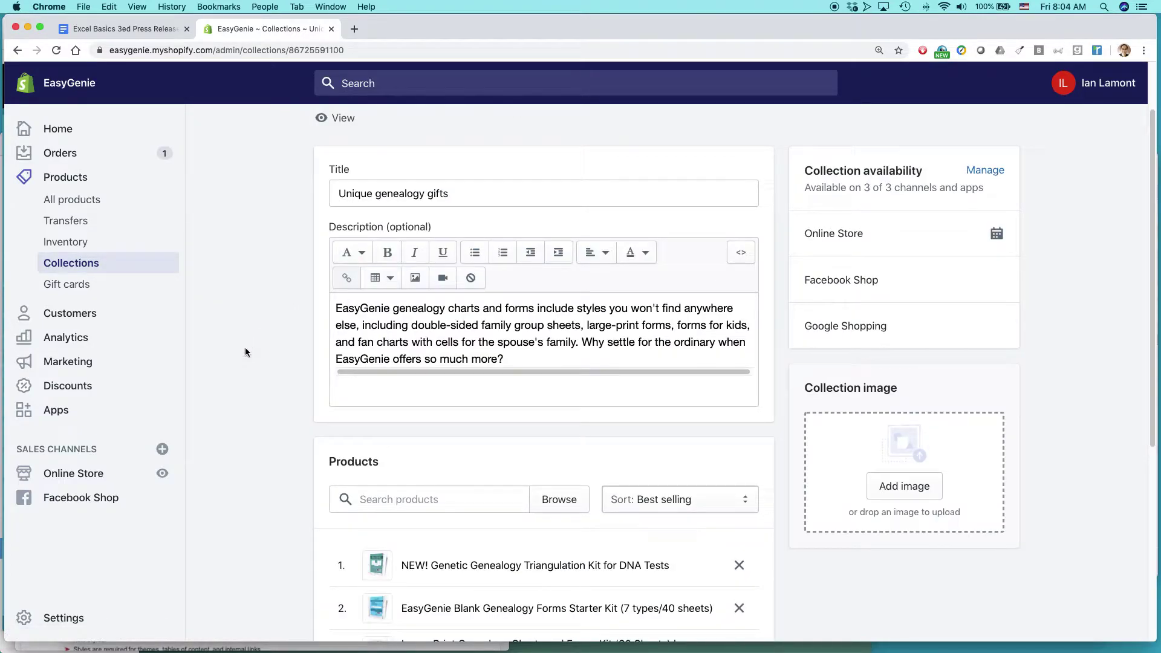
# Rename the collection title to 'Unique gifts' by deleting the word 'genealogy'.
pyautogui.scroll(2, 259, 240)
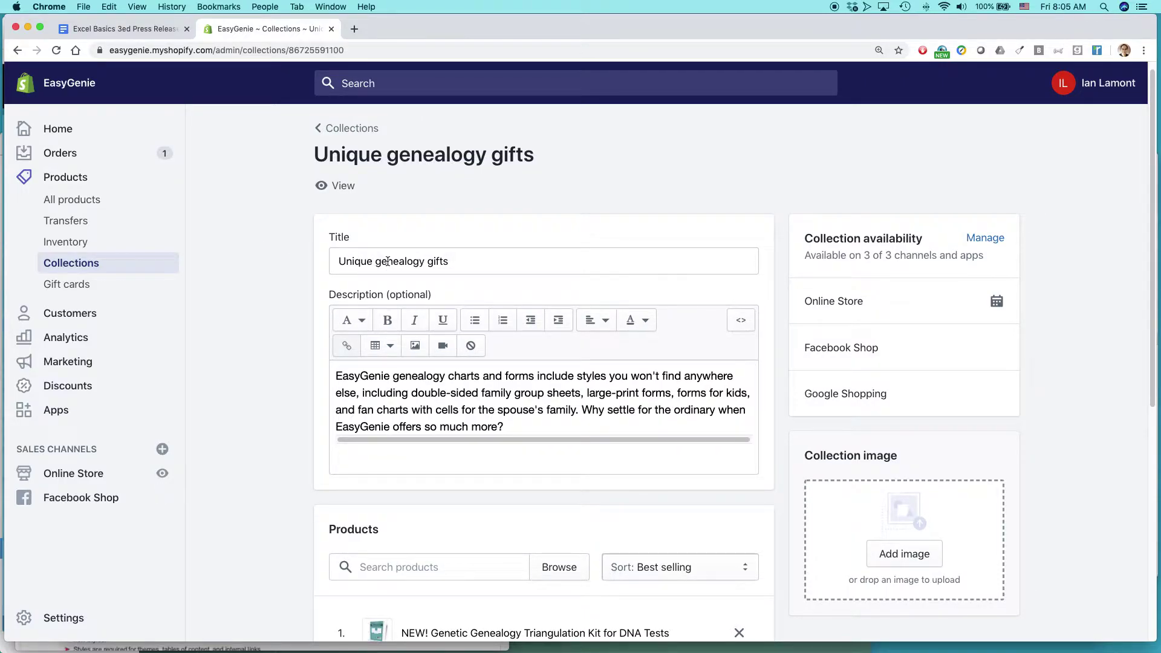
pyautogui.doubleClick(397, 261)
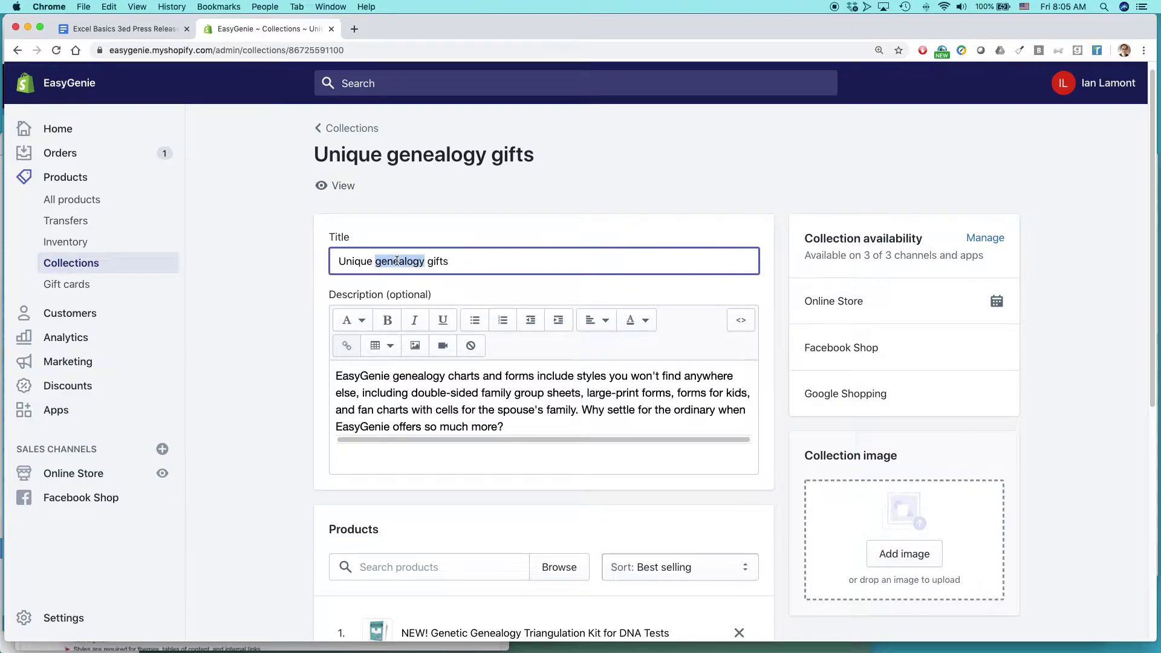
pyautogui.press('BackSpace')
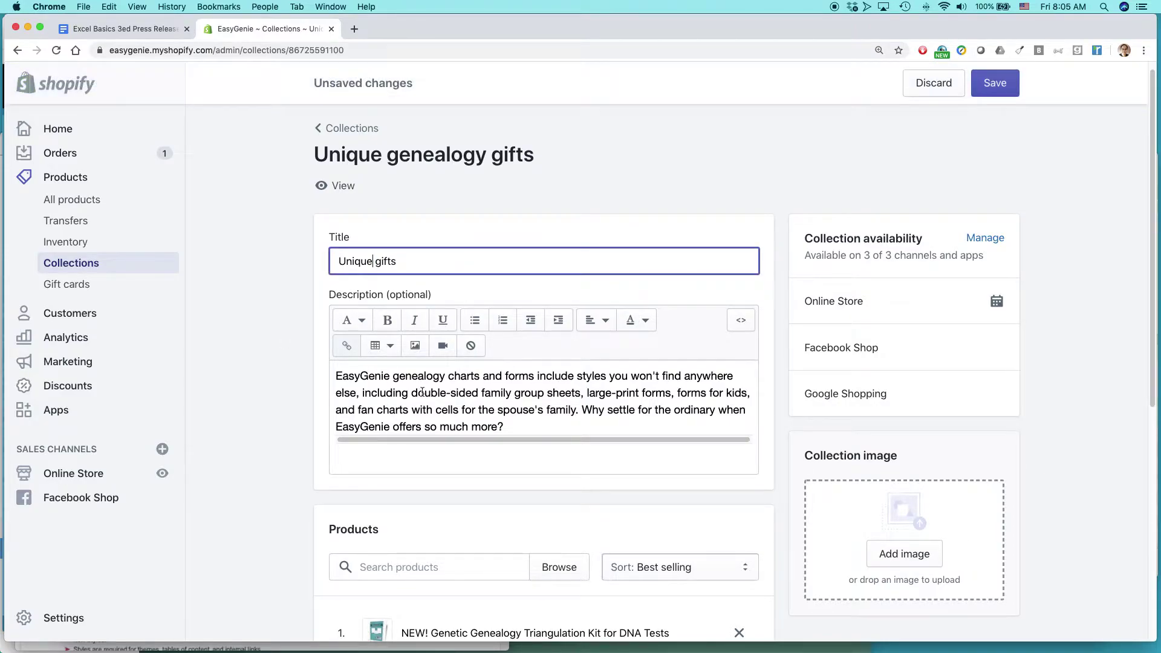
# Bold the description phrases double-sided family group sheets, large-print forms, forms for kids and fan charts.
pyautogui.scroll(-1, 427, 387)
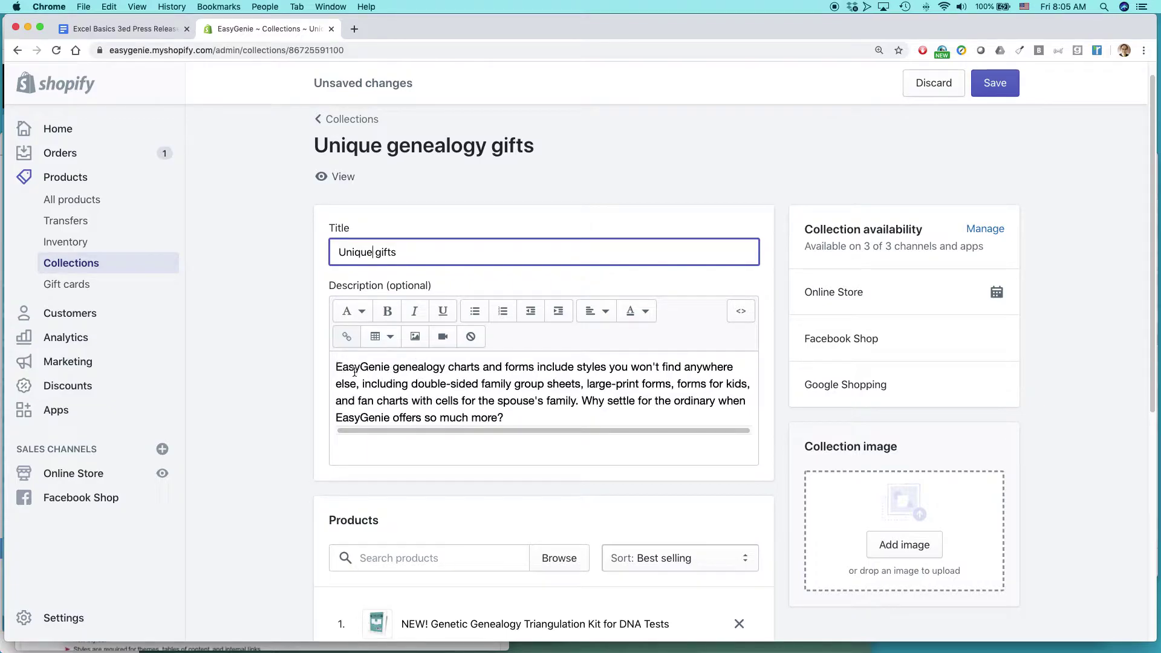
pyautogui.moveTo(413, 386); pyautogui.dragTo(581, 385)
pyautogui.click(390, 312)
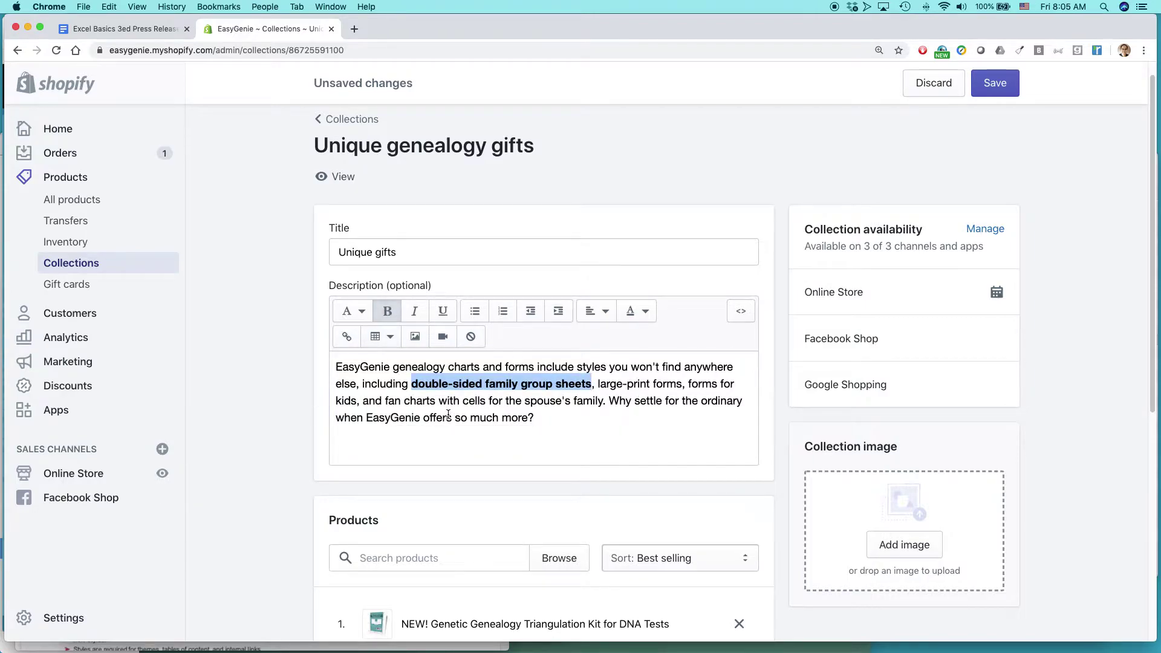
pyautogui.click(599, 384)
pyautogui.moveTo(599, 384); pyautogui.dragTo(680, 384)
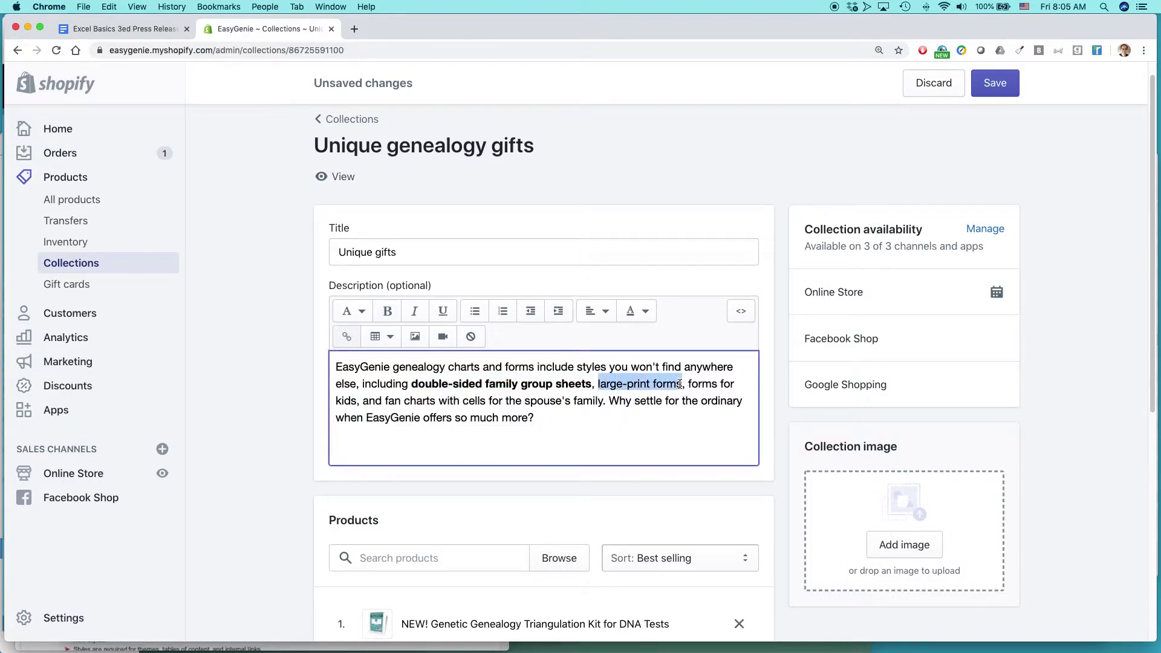
pyautogui.click(389, 311)
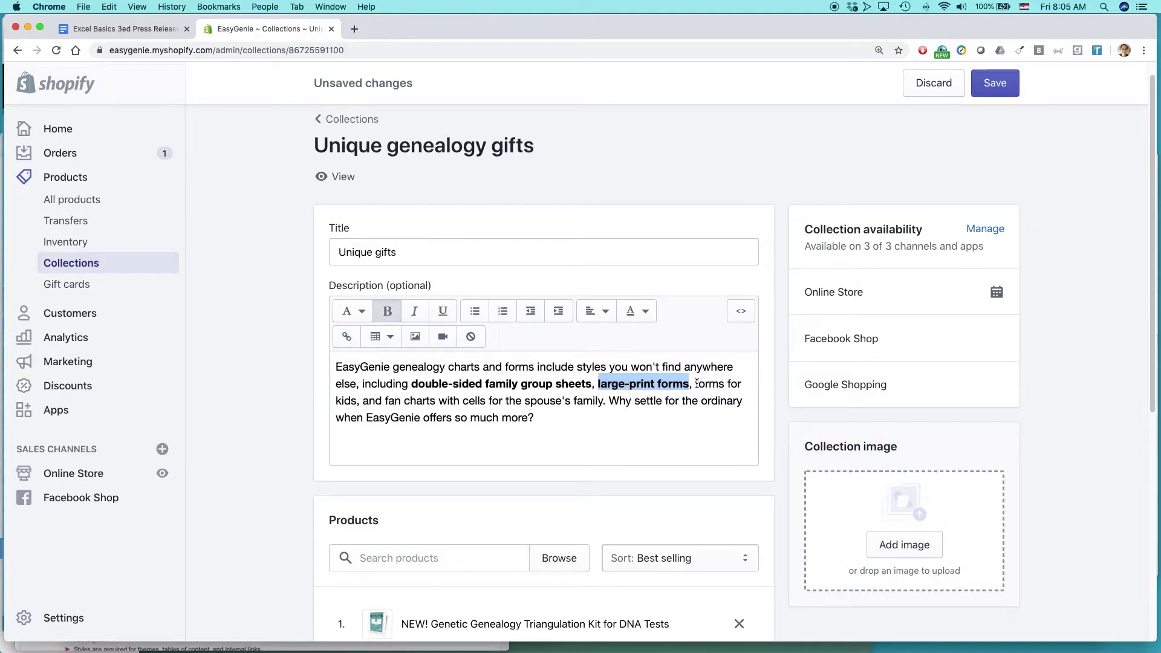
pyautogui.moveTo(697, 383); pyautogui.dragTo(358, 400)
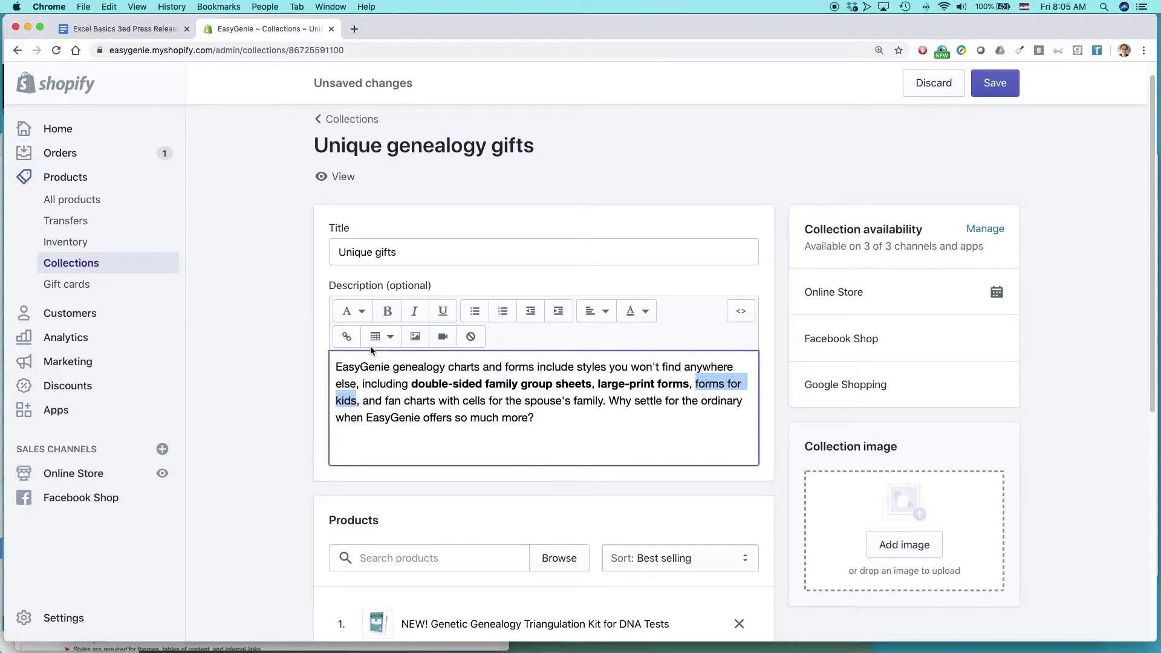
pyautogui.click(387, 312)
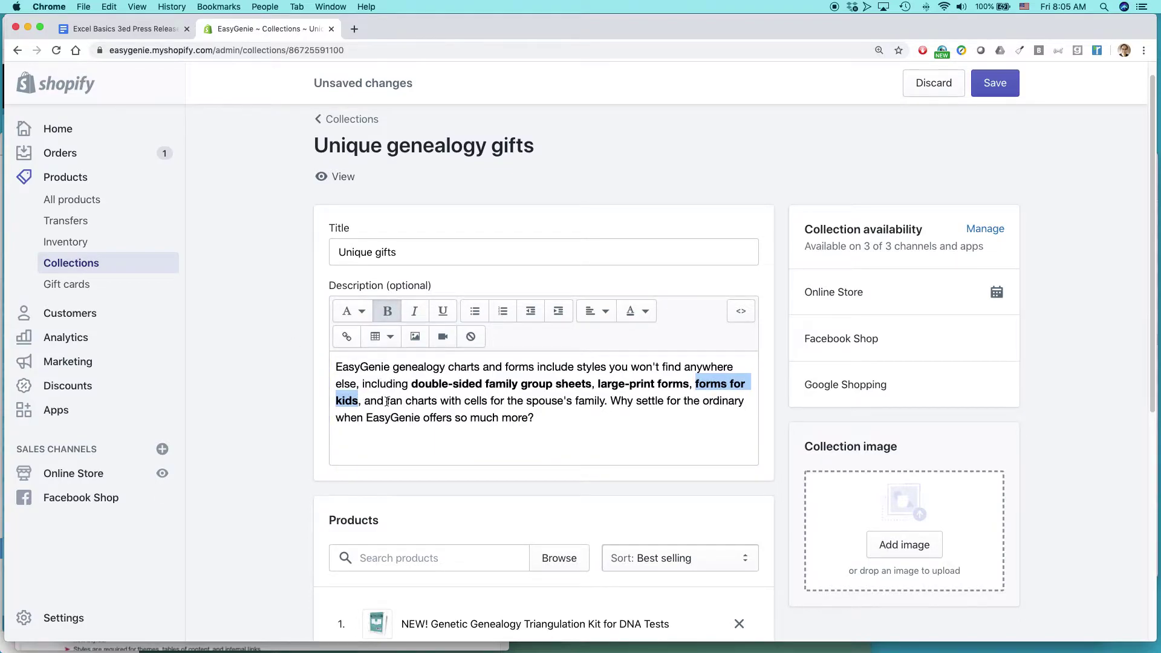
pyautogui.moveTo(387, 402); pyautogui.dragTo(437, 402)
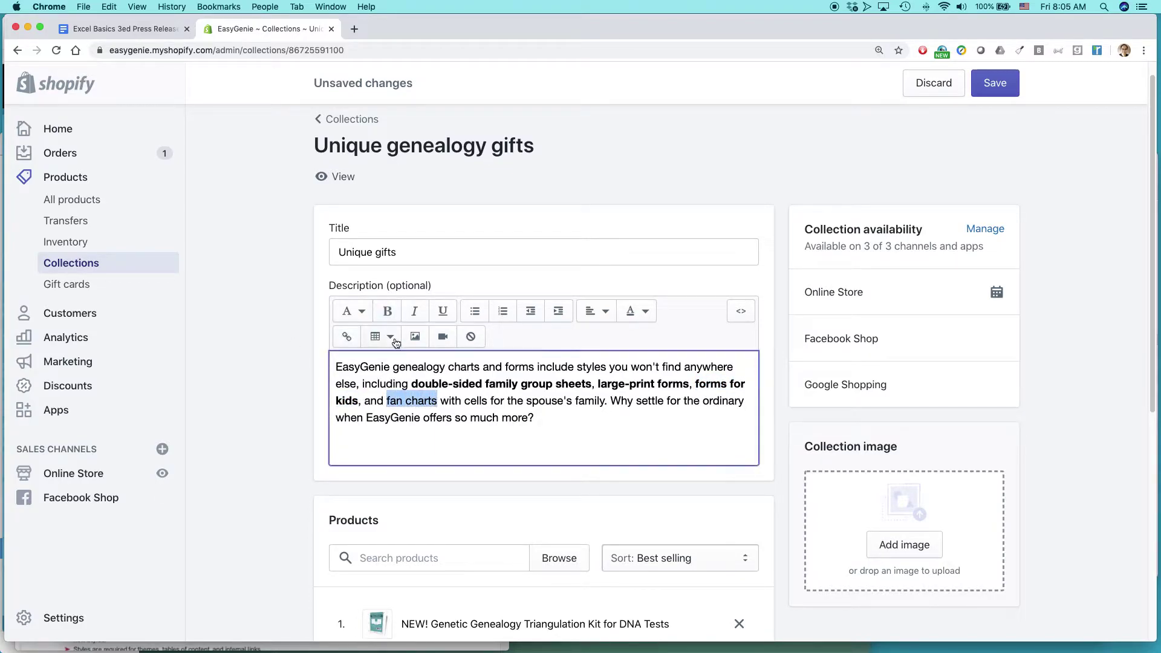
pyautogui.click(387, 311)
pyautogui.click(485, 384)
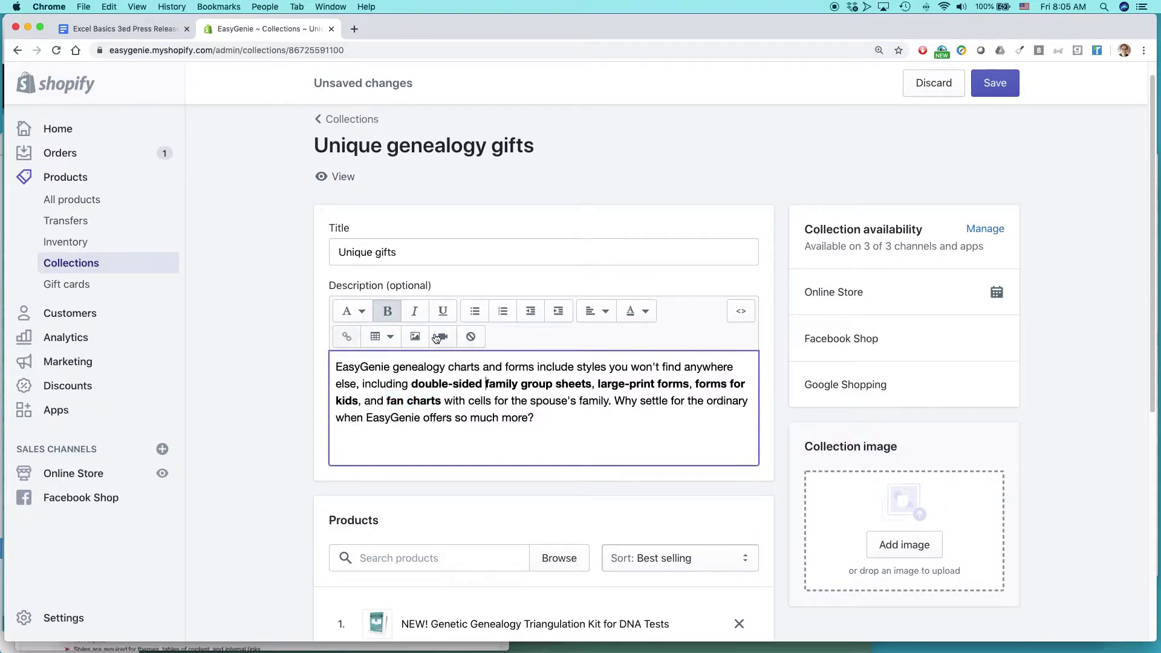
pyautogui.click(278, 420)
# Search 'dog' and add the Dog Health, Activity, and Genealogy Forms Kit (21 Sheets) to the collection.
pyautogui.scroll(-4, 278, 416)
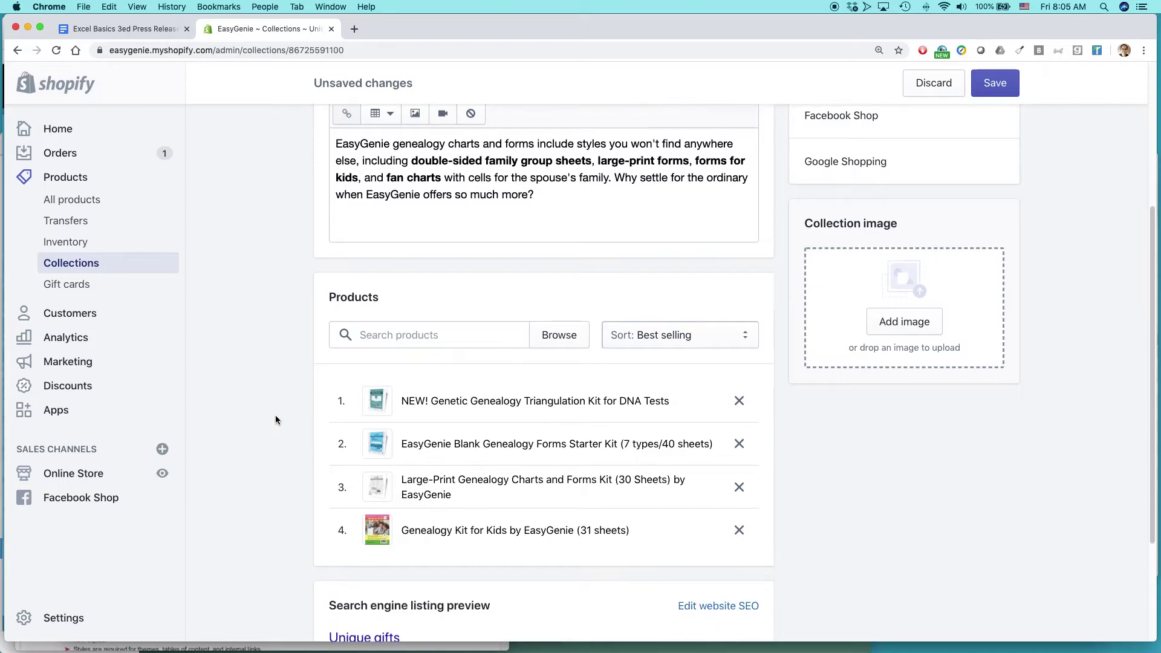
pyautogui.scroll(-1, 276, 420)
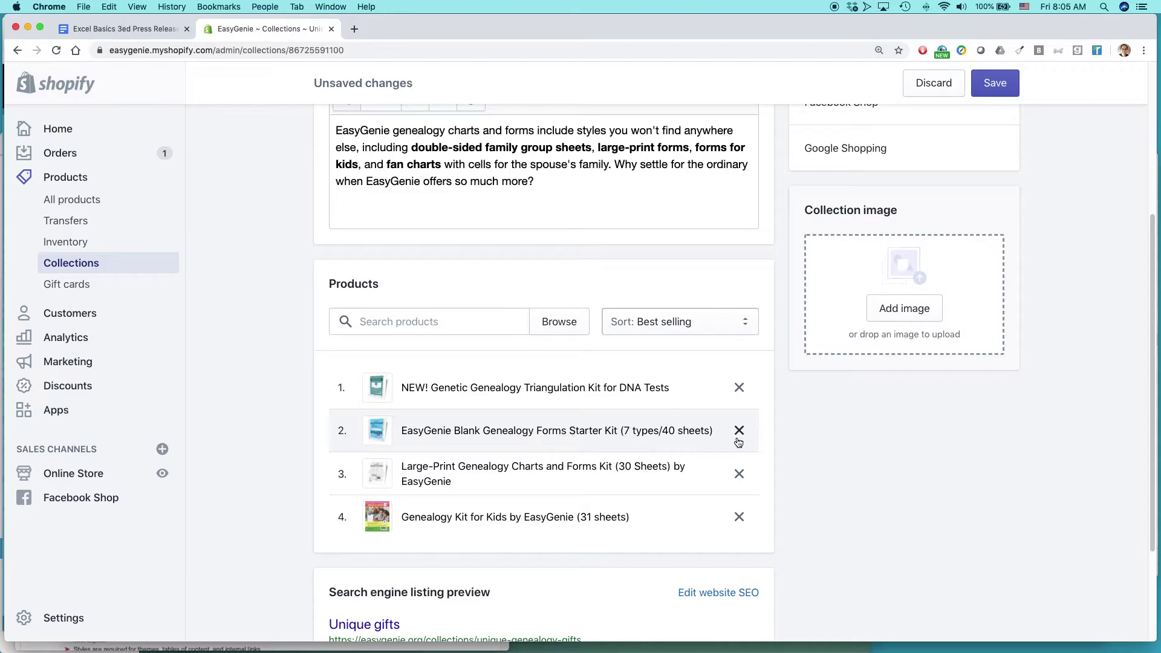
pyautogui.click(375, 319)
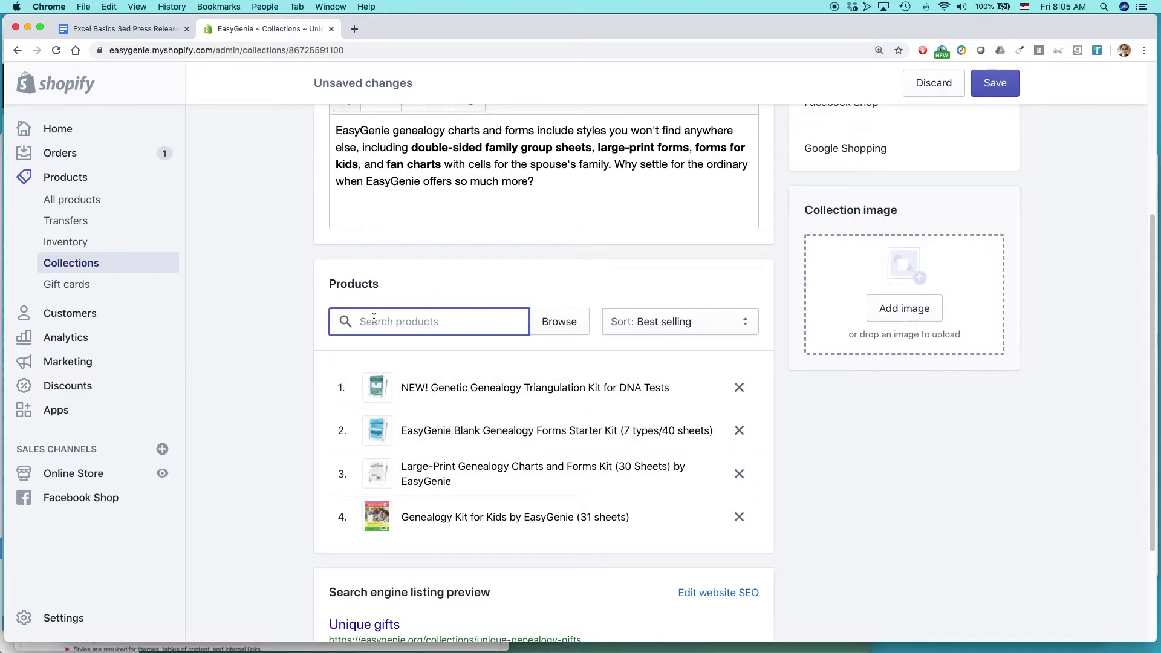
pyautogui.write('dog')
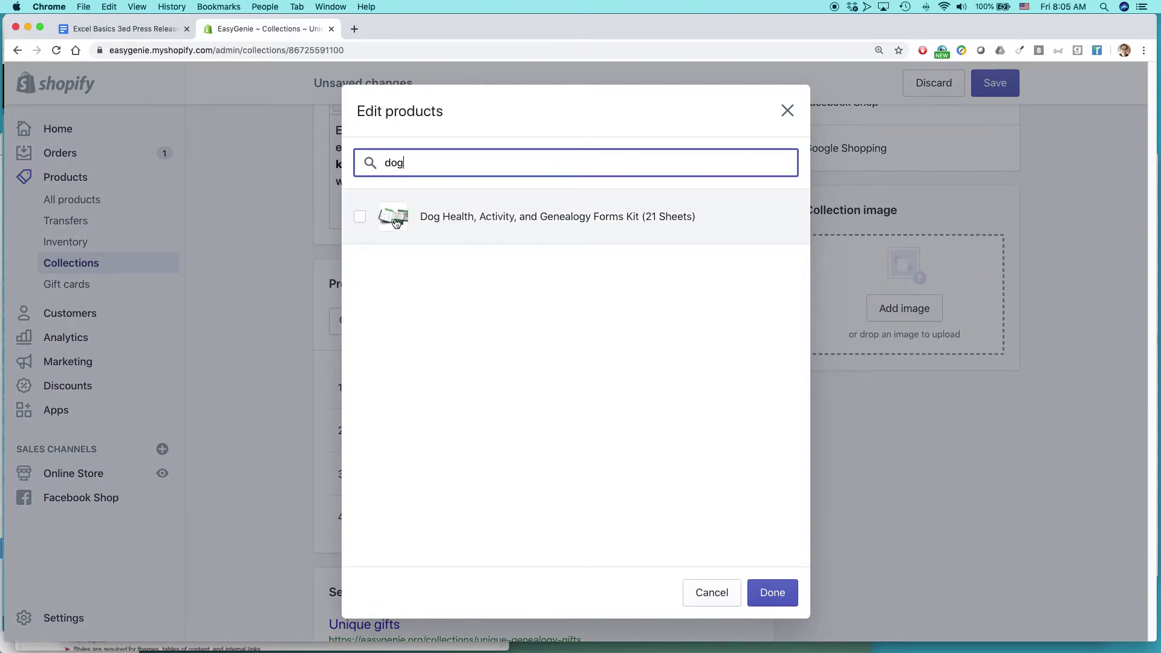
pyautogui.click(361, 220)
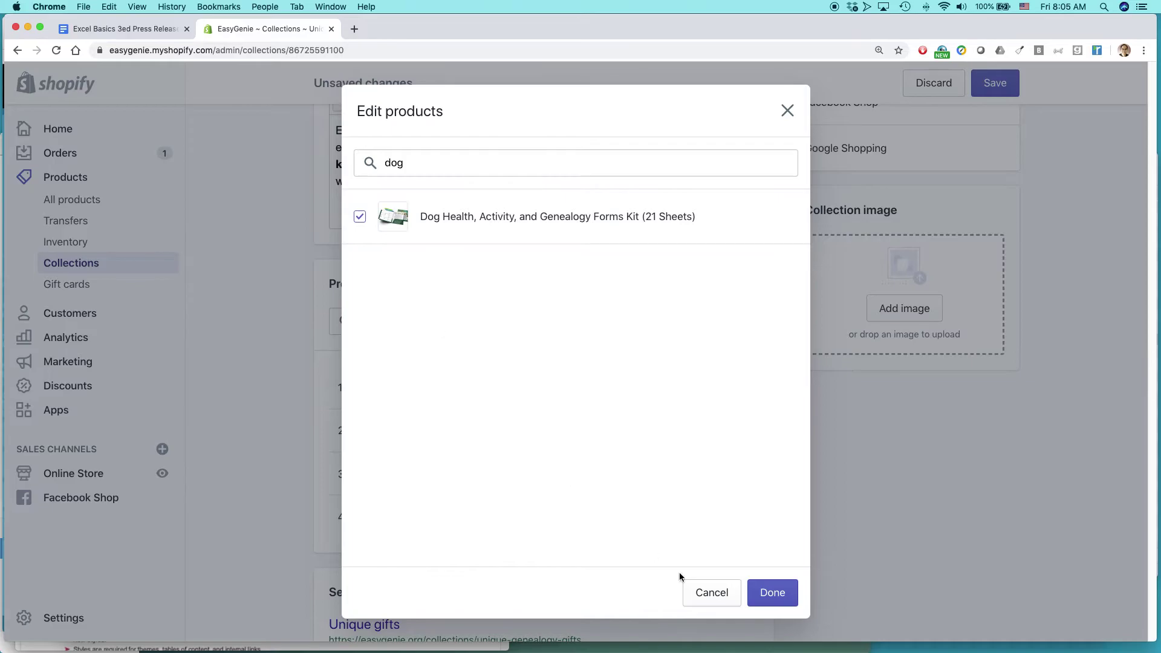
pyautogui.click(772, 593)
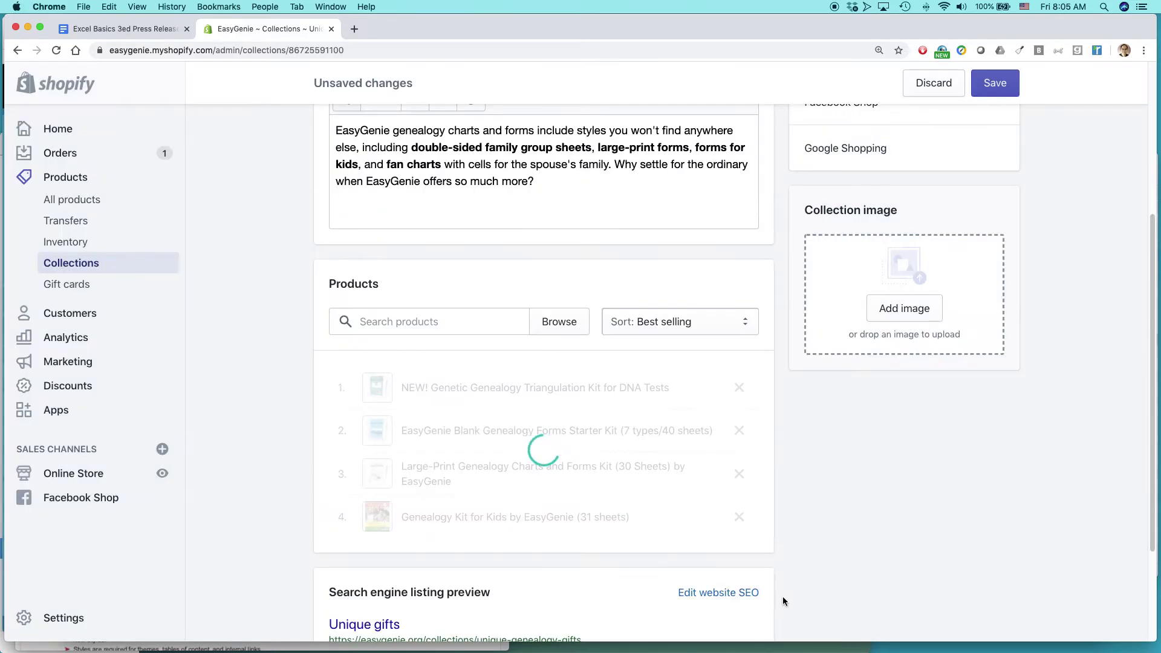
# Save the collection changes.
pyautogui.scroll(-2, 504, 500)
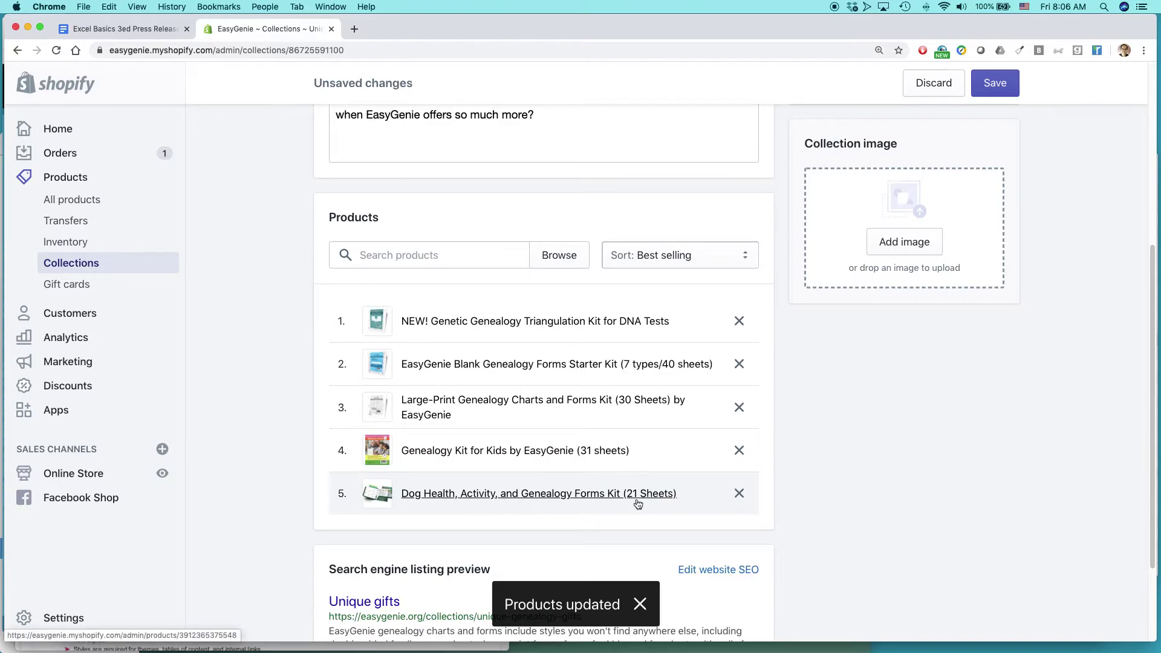
pyautogui.scroll(1, 544, 508)
pyautogui.scroll(2, 543, 512)
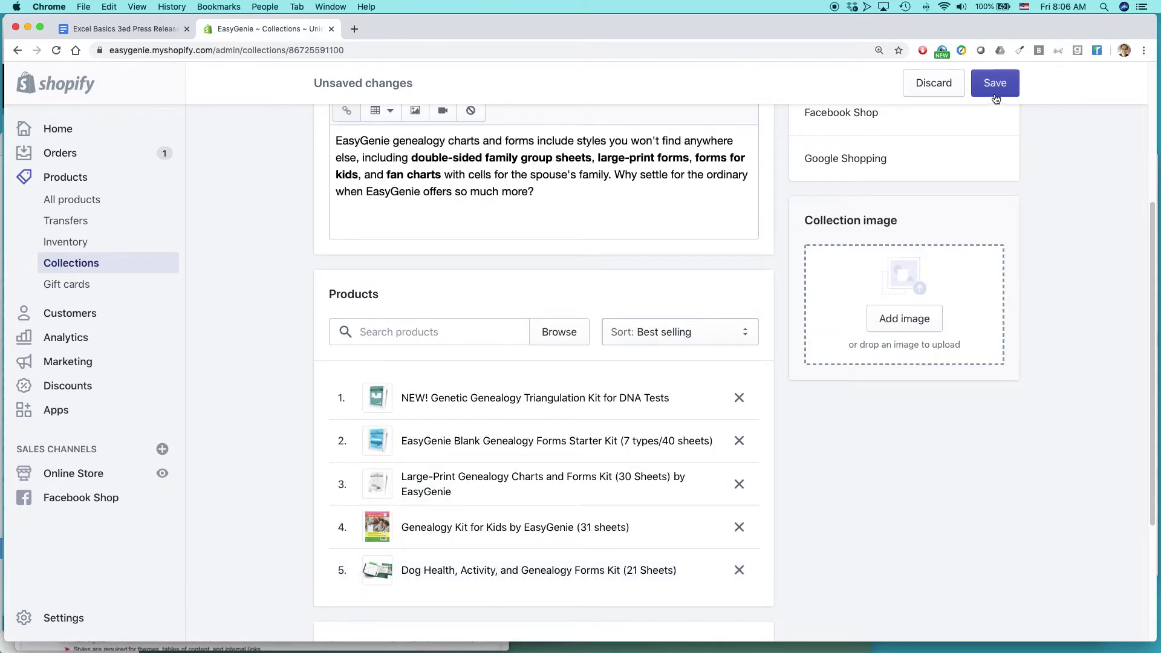
pyautogui.click(997, 84)
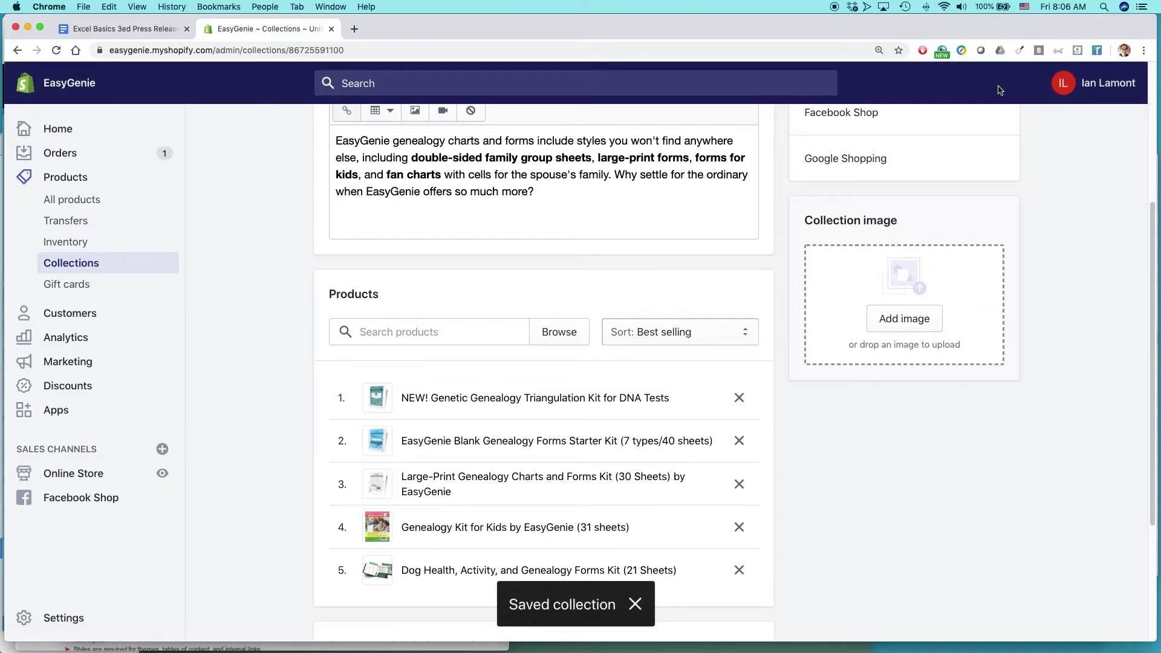
# Check the storefront's Unique gifts page for bold phrases and five products, then open the Dog Health kit.
pyautogui.scroll(5, 644, 257)
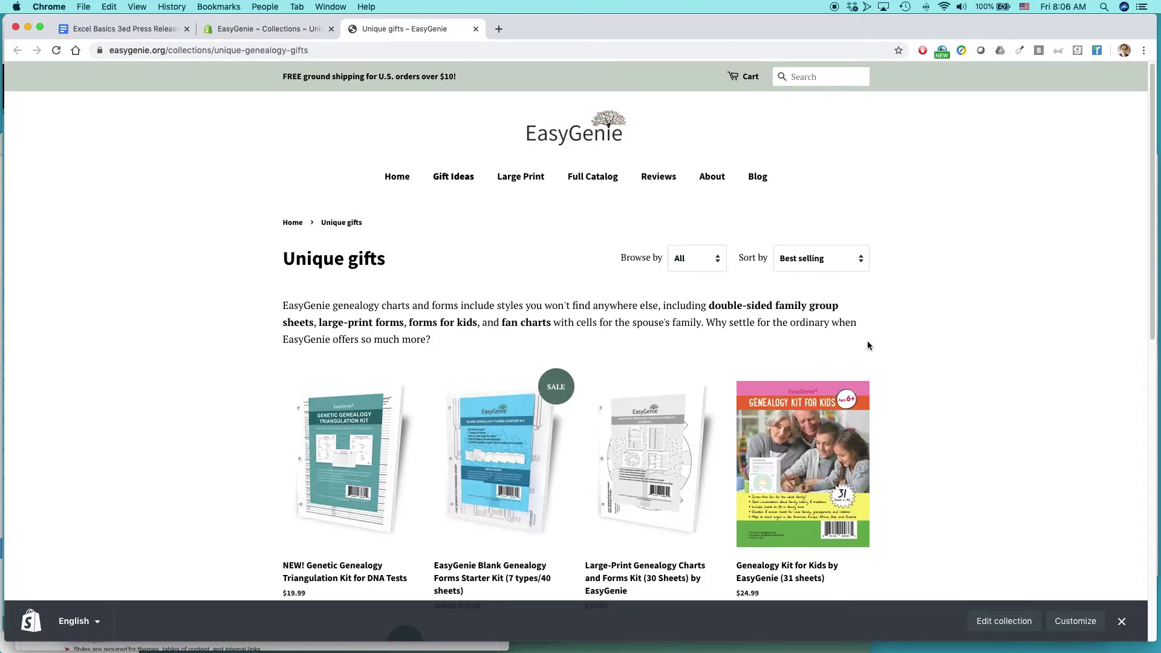
pyautogui.scroll(-1, 867, 340)
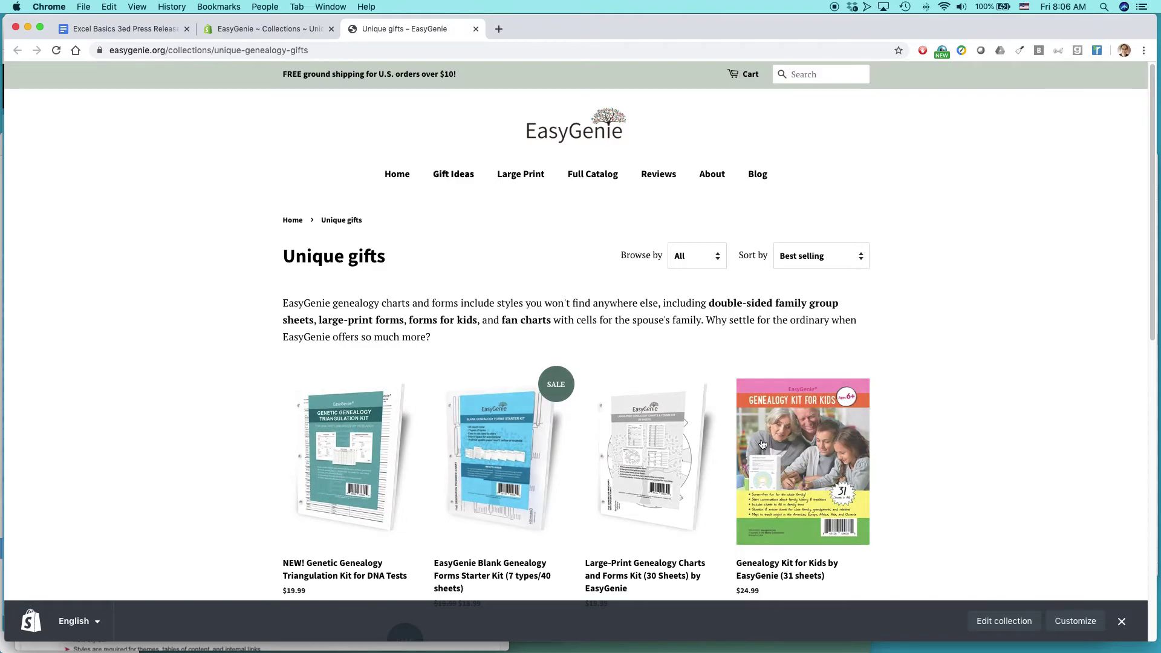
pyautogui.scroll(-4, 911, 285)
pyautogui.scroll(-1, 910, 285)
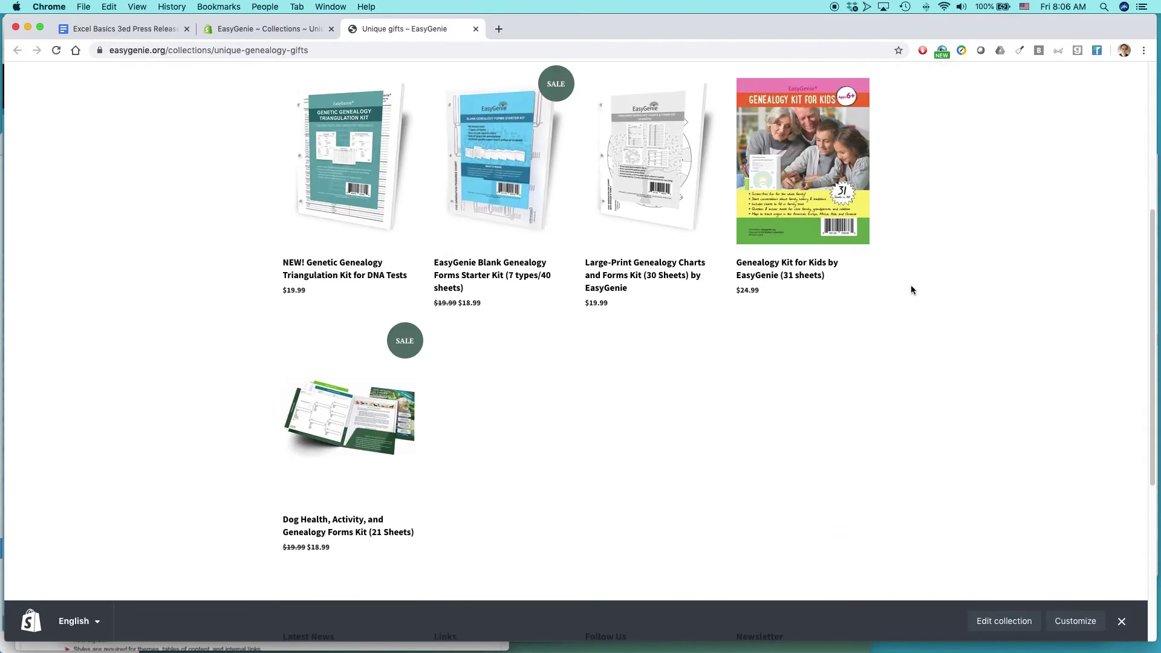
pyautogui.click(356, 435)
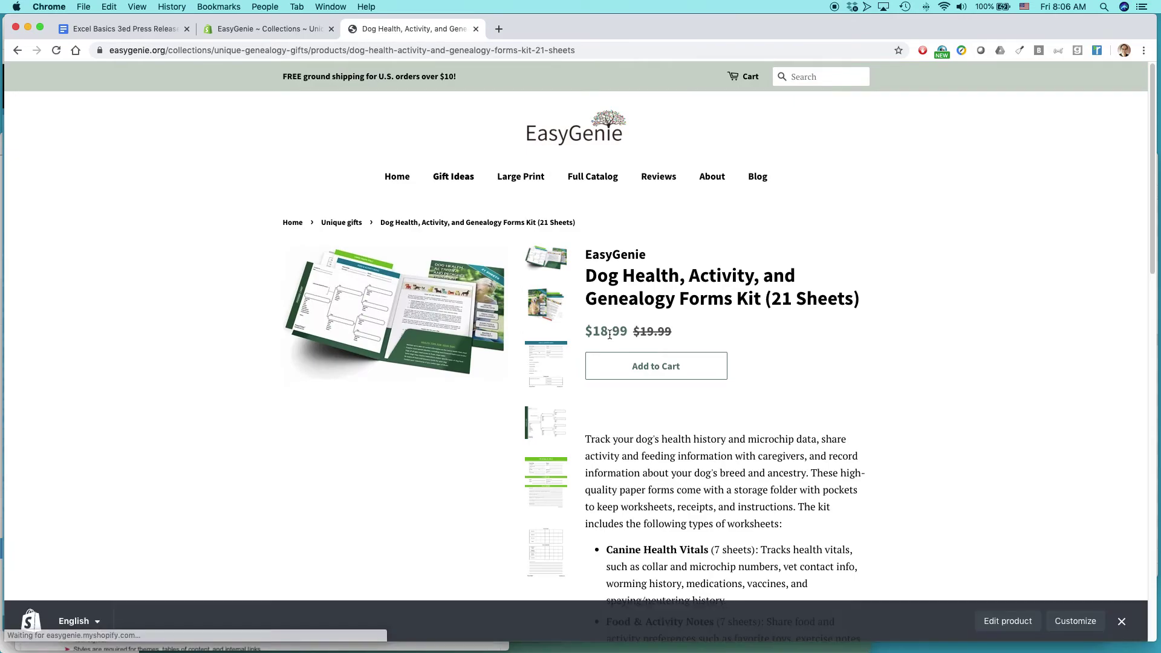
pyautogui.press('super+Tab')
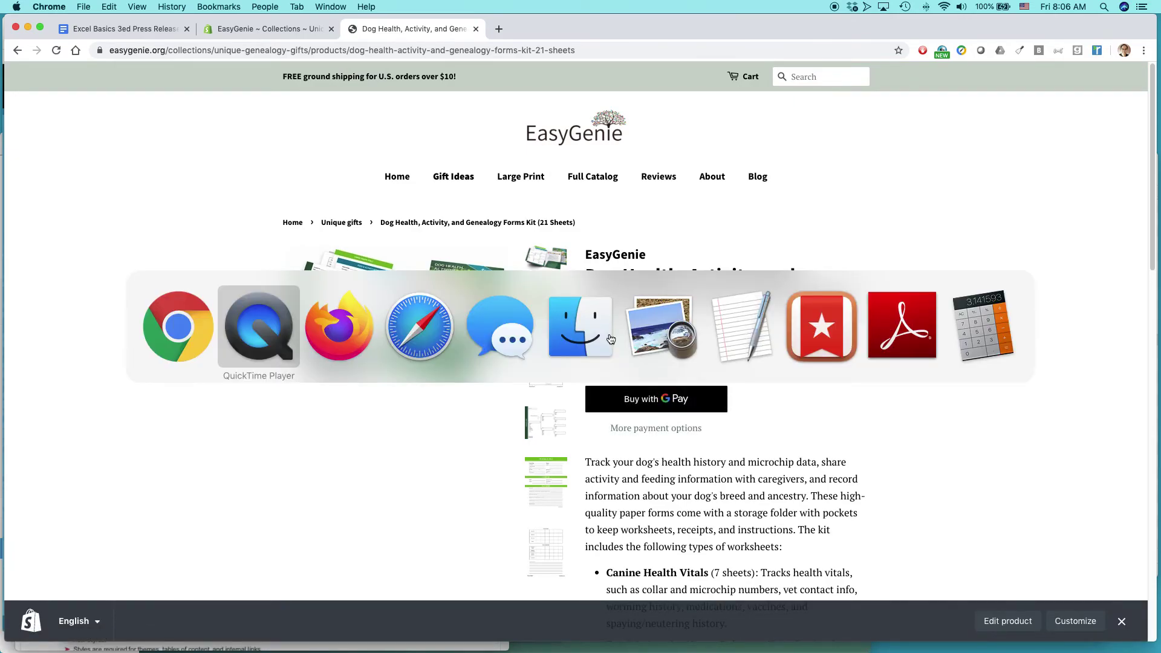